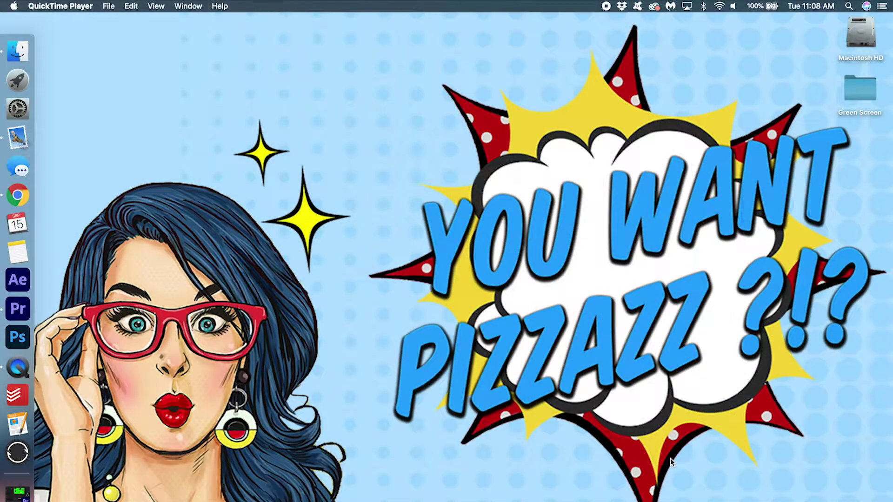
- Show the 2_FOOTAGE bin as thumbnails and play the S1 sequence with the falling-coins clip
left_click(17, 309)
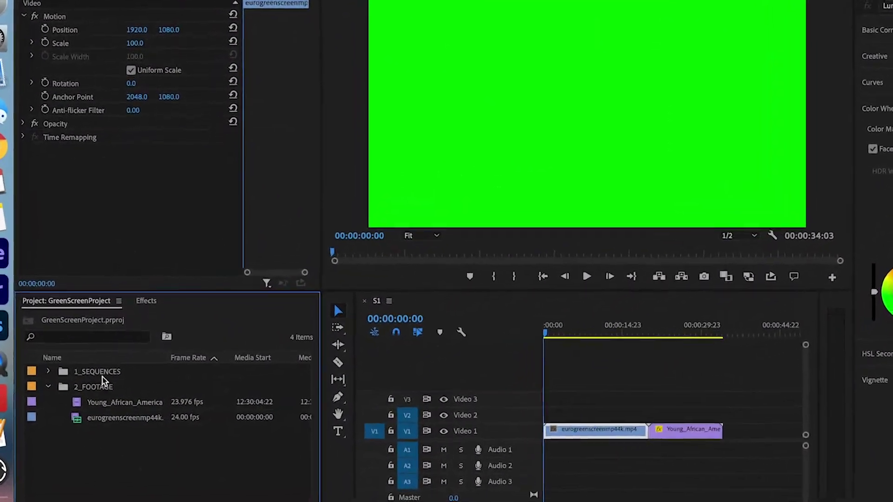
double_click(107, 399)
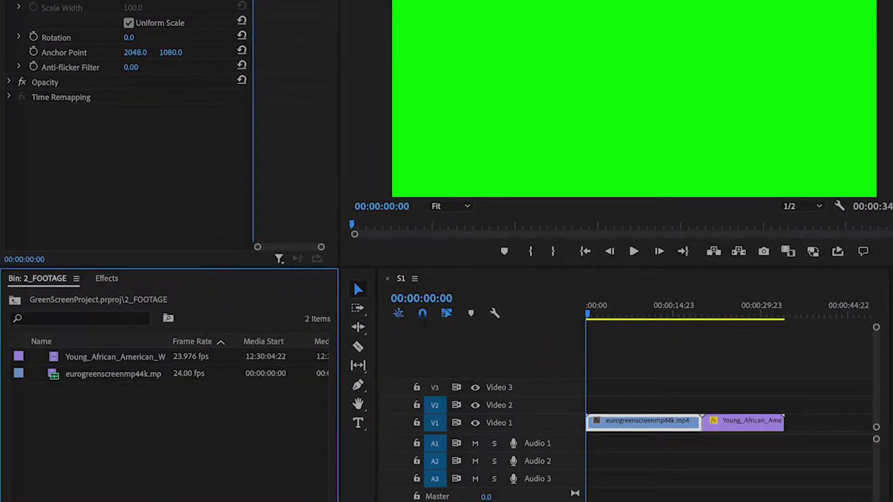
key("super+Page_Down")
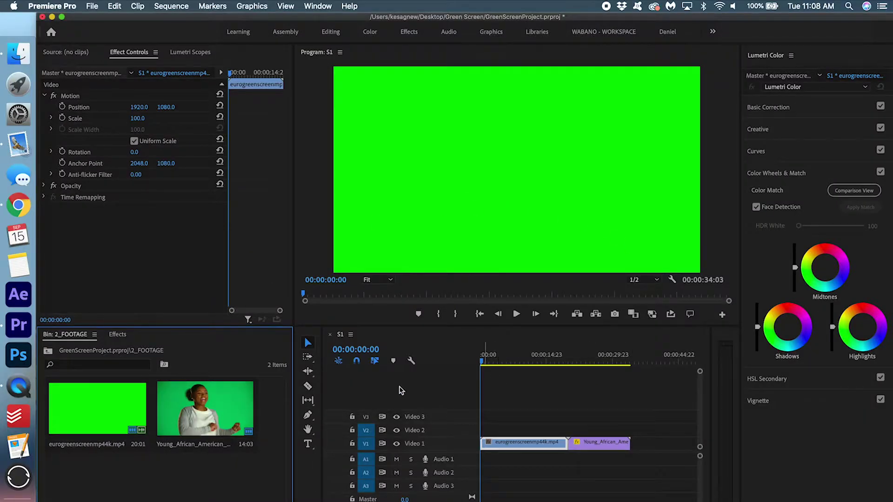
key("space")
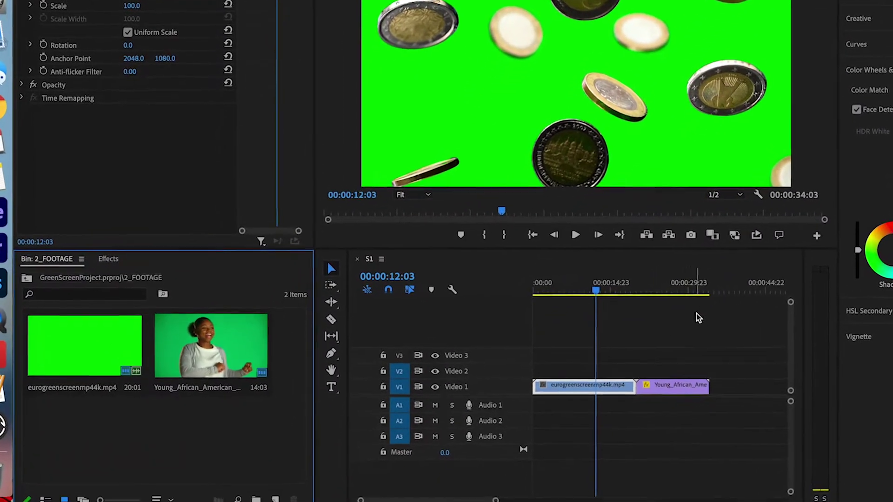
- Move both clips up to Video 2 and create a white color matte named 'White Matte'
left_click_drag(660, 337, 594, 342)
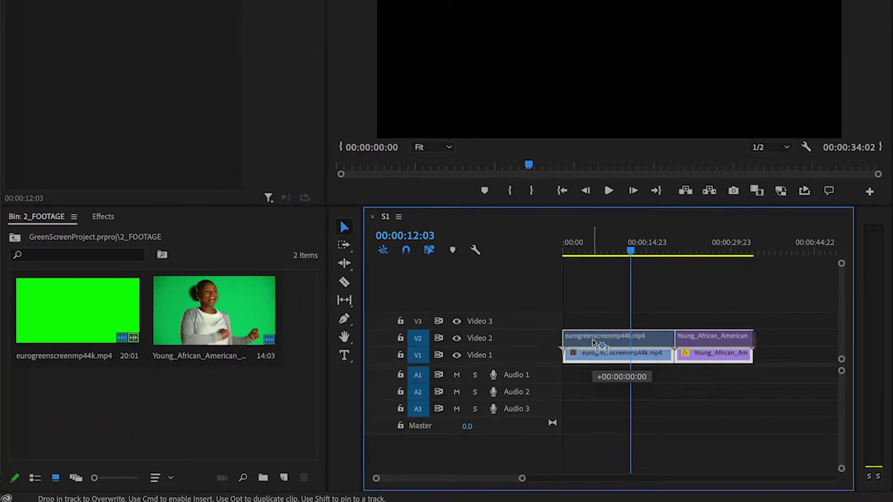
left_click(132, 398)
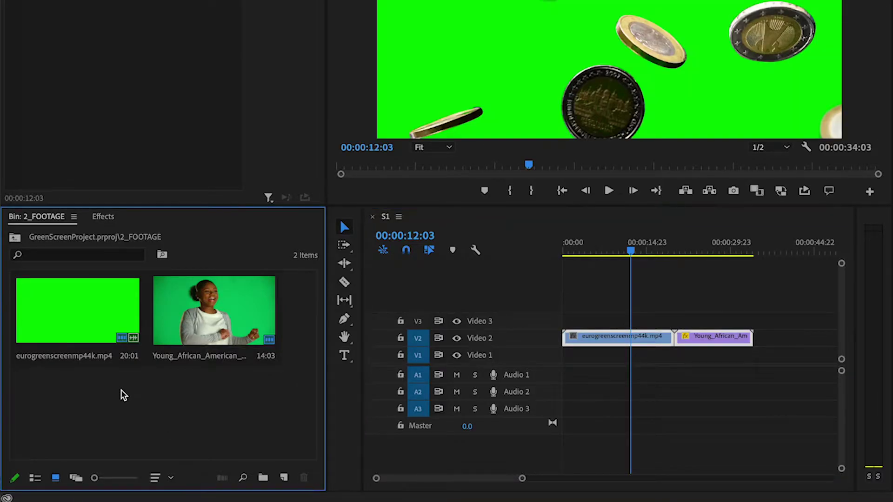
right_click(122, 388)
mouse_move(191, 302)
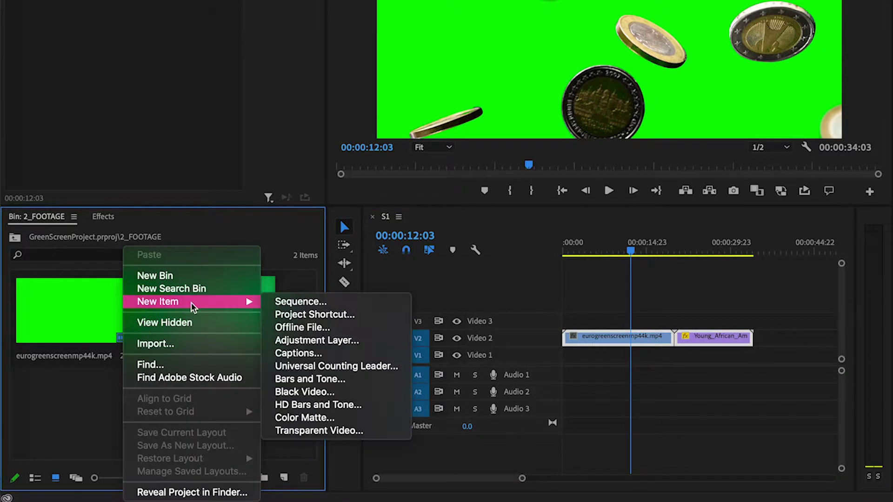
left_click(325, 419)
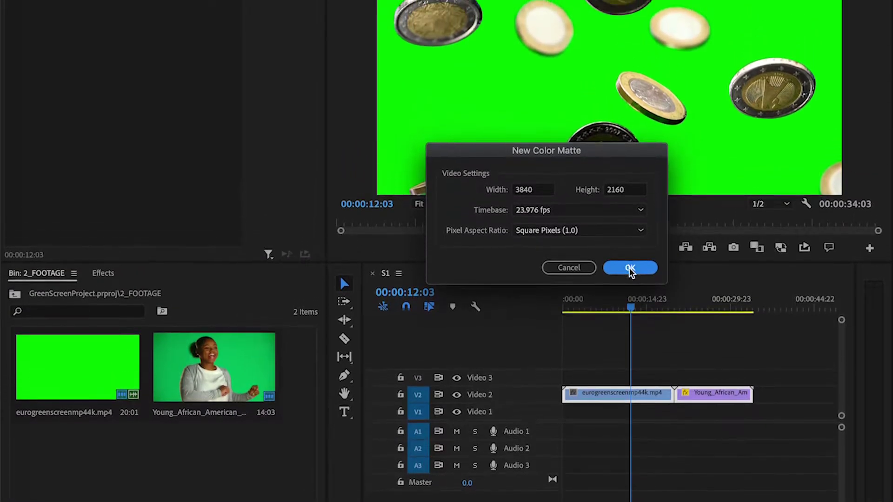
left_click(630, 269)
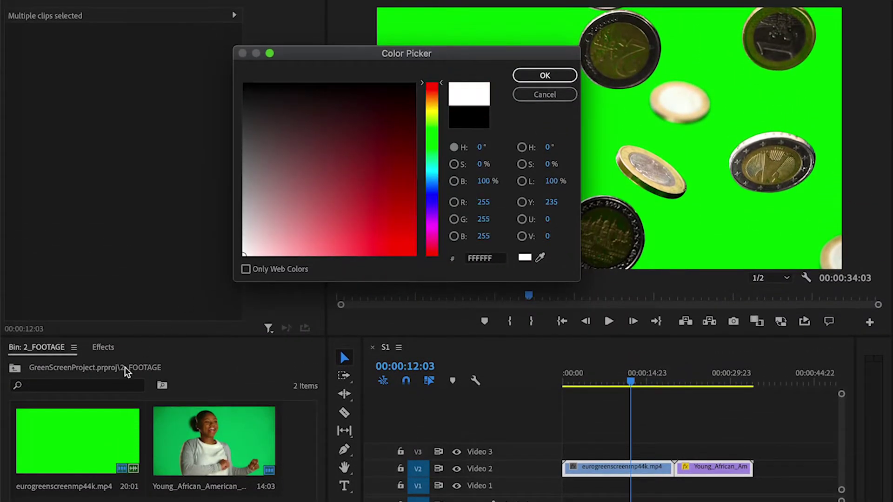
left_click(544, 75)
type("White")
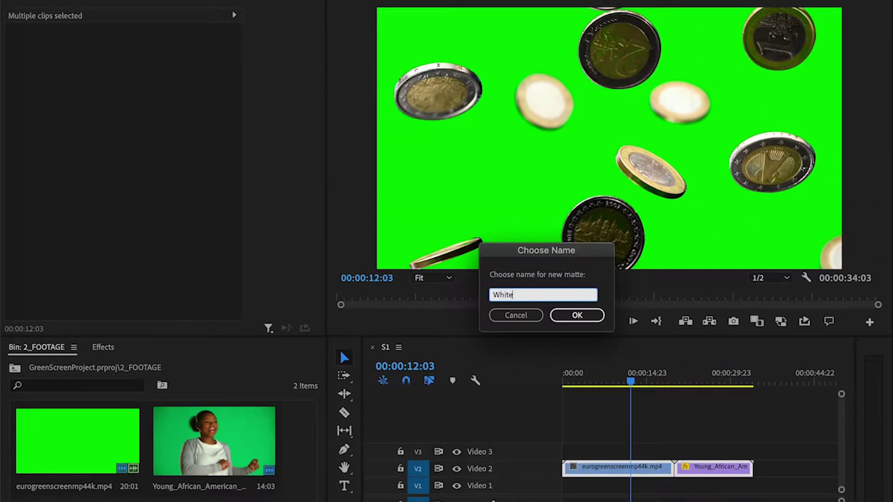
type(" Matte")
key("Return")
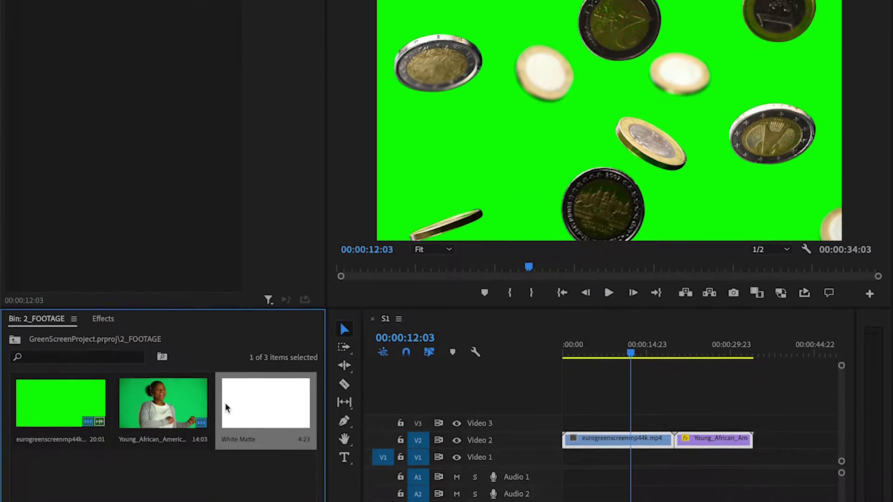
- Place the White Matte at the start of Video 1 and extend it to match the clips above
left_click_drag(225, 440, 445, 406)
left_click_drag(446, 353, 570, 431)
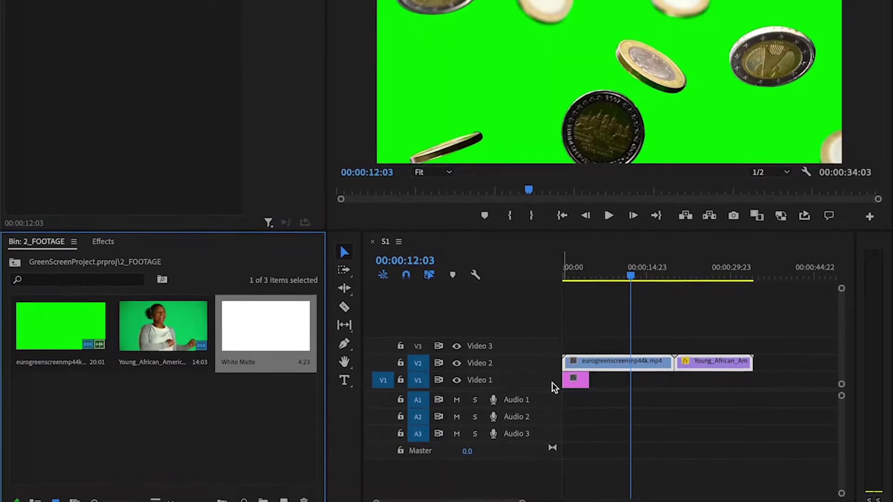
left_click_drag(581, 369, 749, 367)
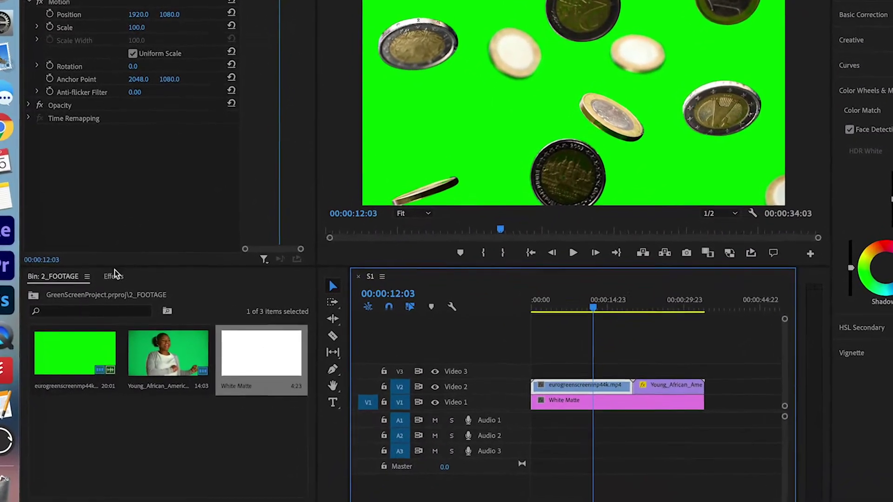
- Search the effects for 'ultra' and apply Ultra Key to the falling-coins clip
left_click(118, 335)
left_click(112, 268)
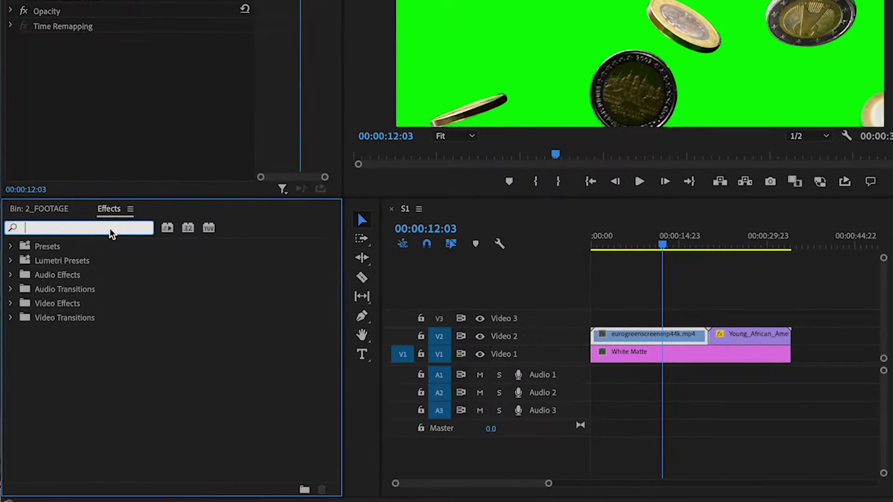
type("ultra")
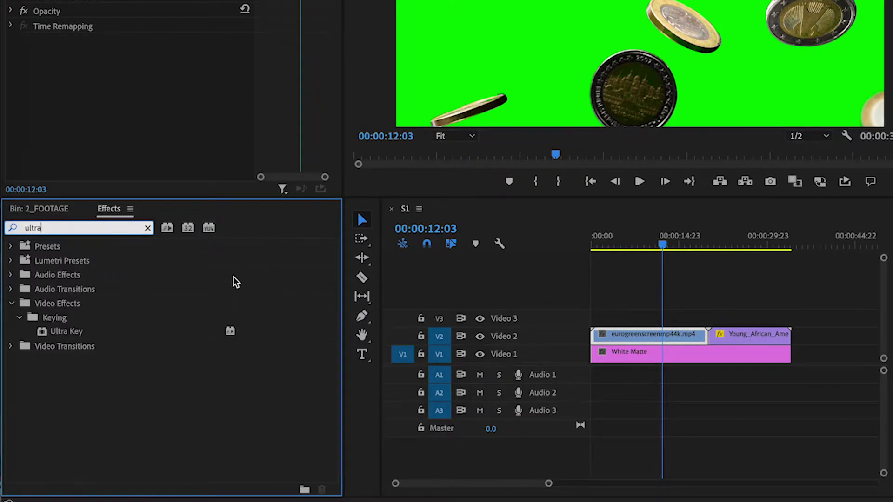
left_click_drag(70, 333, 693, 343)
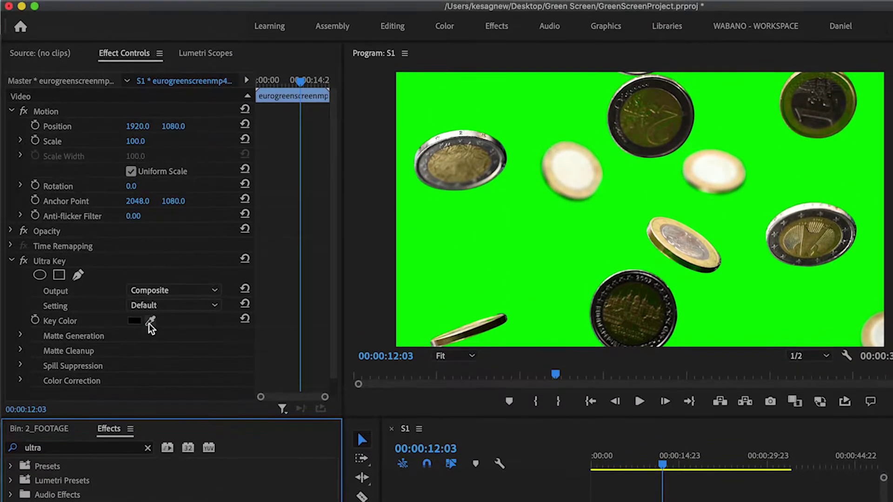
- Sample the green background as the Key Color and play the coins falling over white
left_click(150, 323)
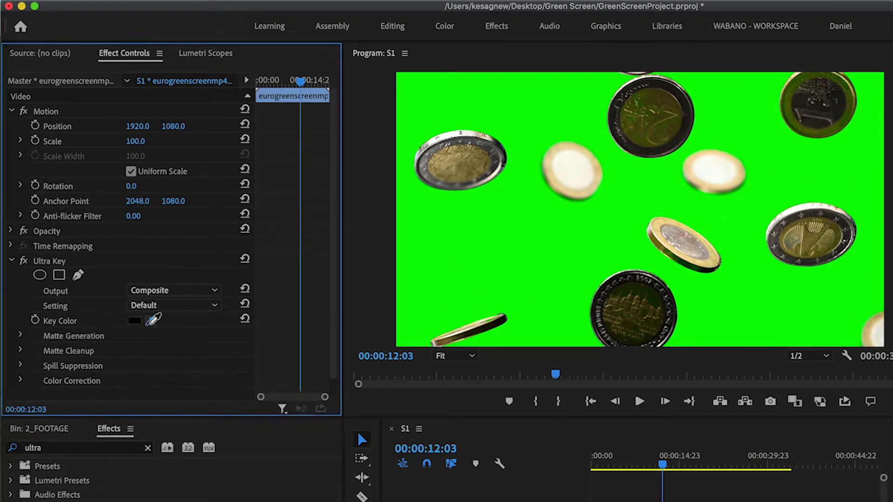
left_click(467, 240)
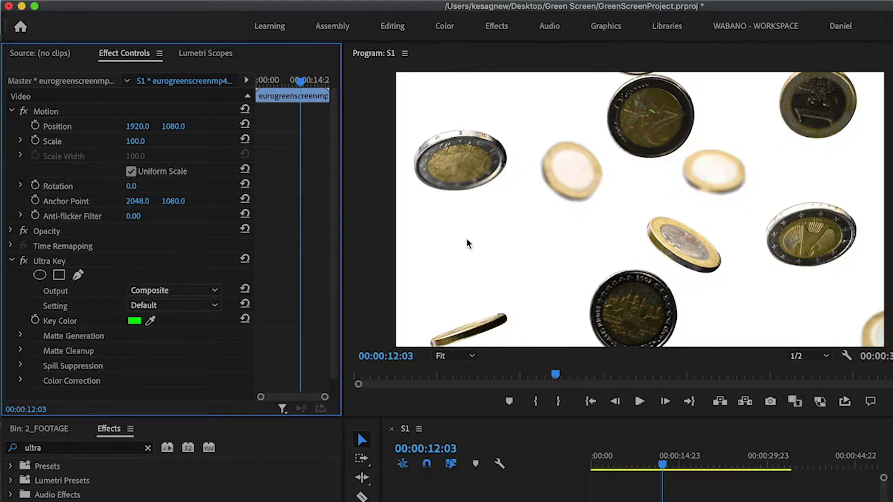
left_click(597, 460)
key("space")
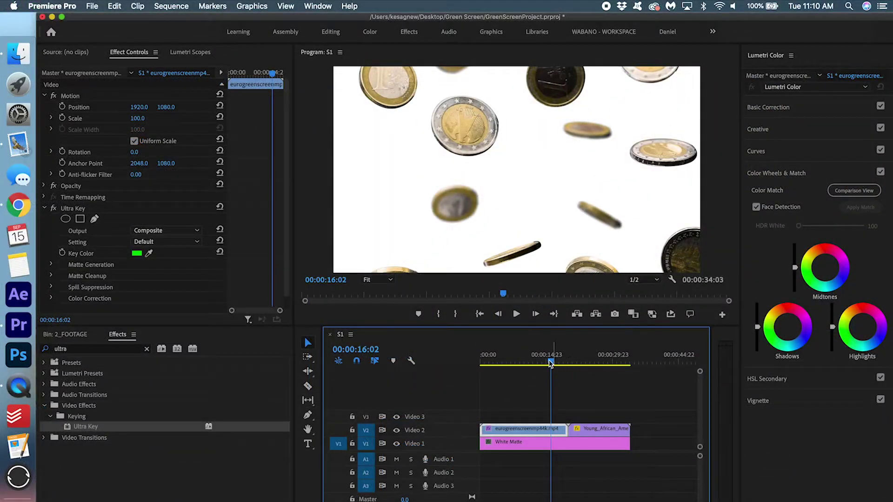
- Preview the smiling woman's green-screen clip on Video 2
left_click_drag(551, 363, 596, 363)
key("space")
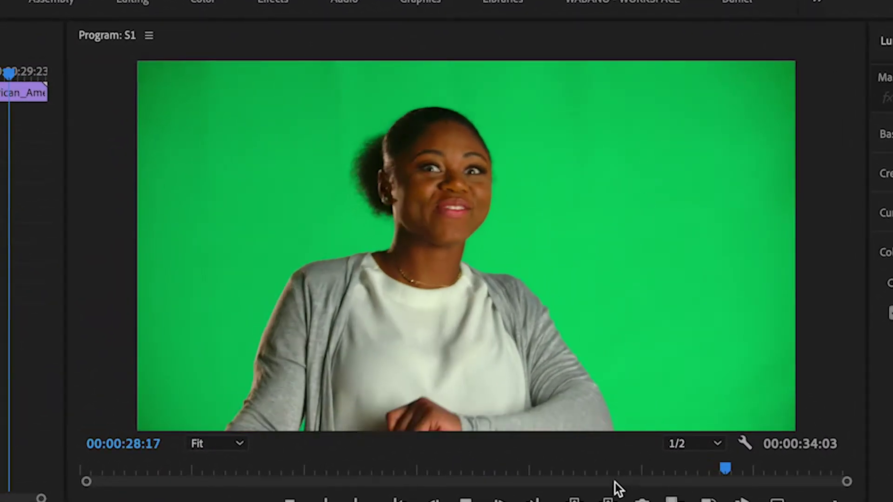
key("space")
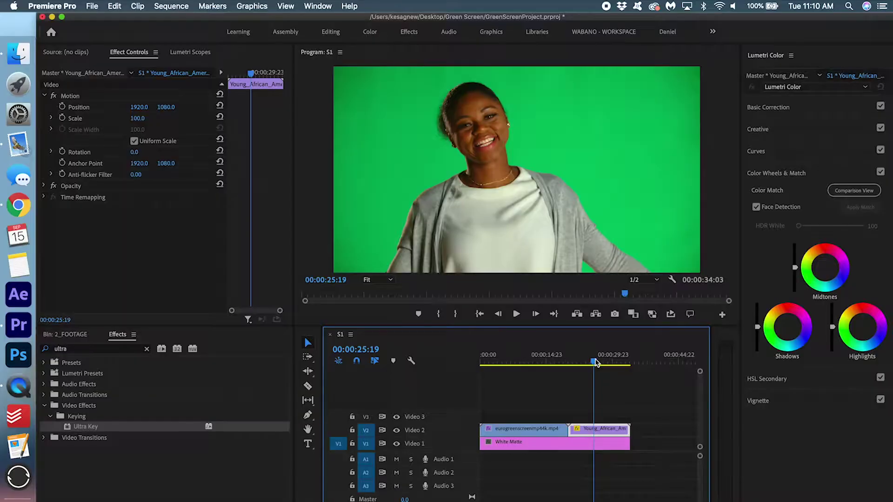
- Apply Ultra Key to the woman's clip, save the project, and sample the green backdrop as Key Color
left_click_drag(78, 431, 617, 429)
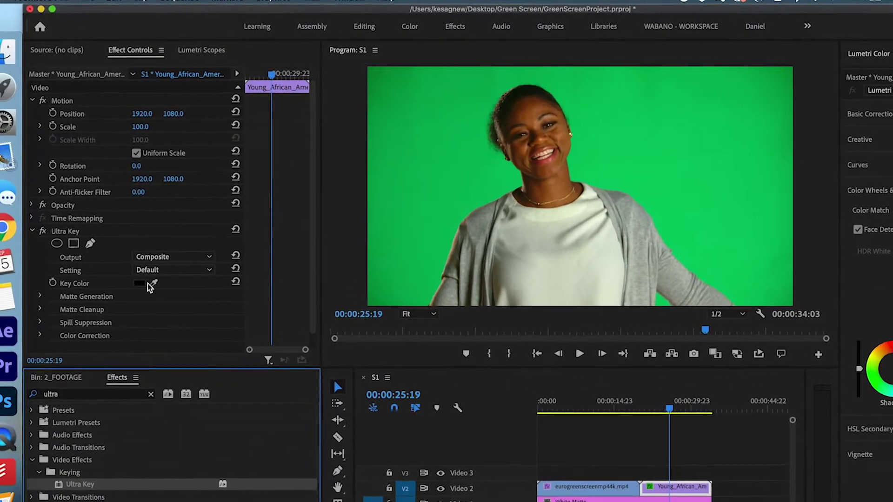
key("super+s")
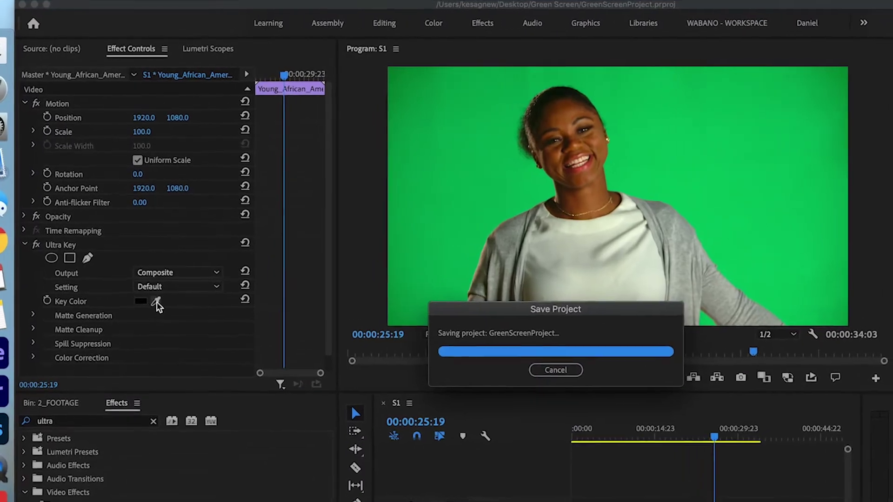
left_click(156, 302)
left_click(765, 125)
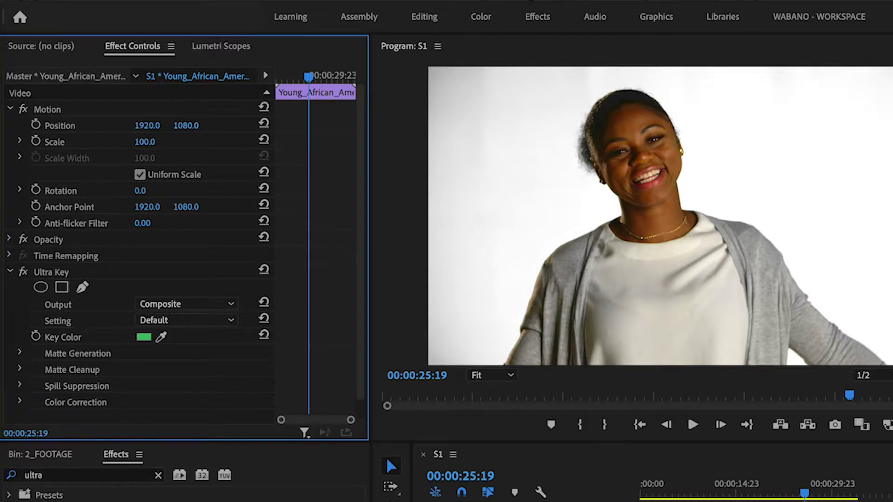
- Switch the key to Aggressive and expand Matte Generation, Matte Cleanup, Spill Suppression and Color Correction
left_click(189, 322)
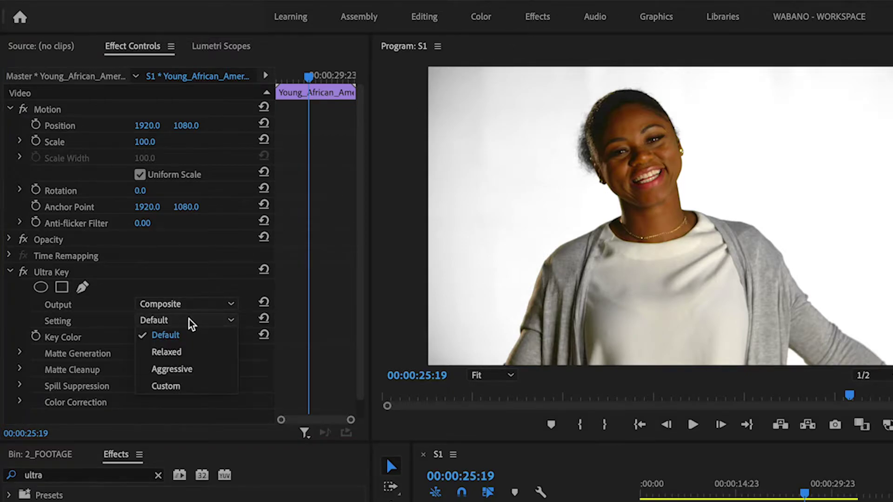
left_click(214, 371)
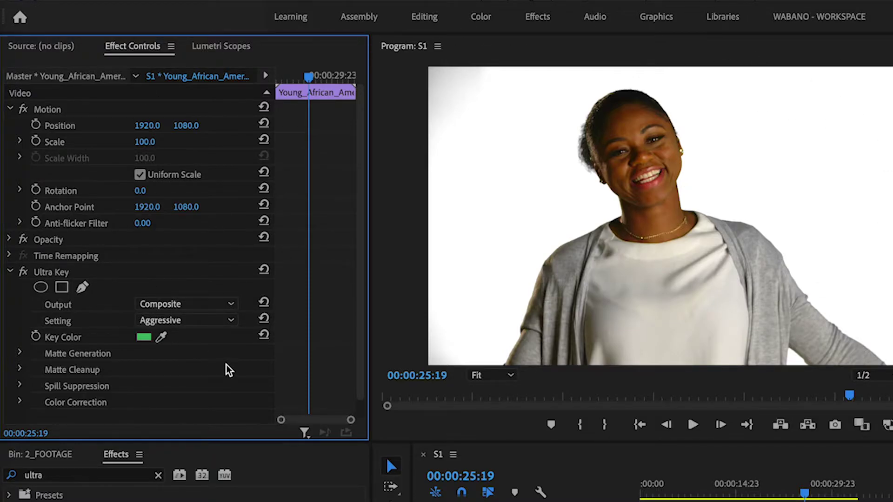
scroll(228, 370, "down", 1)
left_click(21, 334)
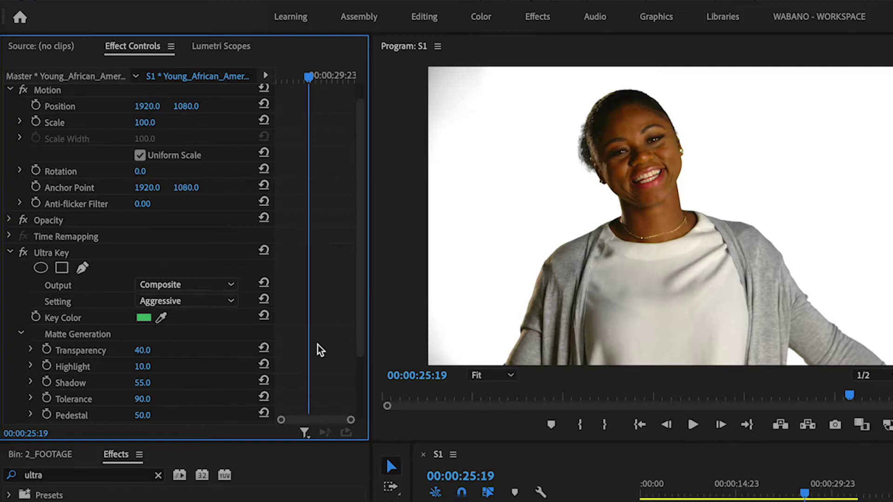
scroll(319, 349, "down", 4)
left_click(19, 350)
scroll(305, 343, "down", 3)
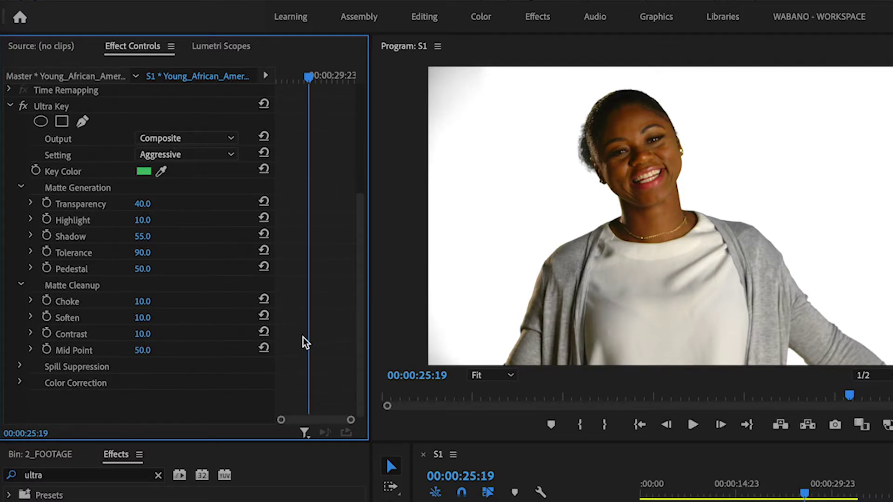
left_click(21, 366)
scroll(301, 367, "down", 3)
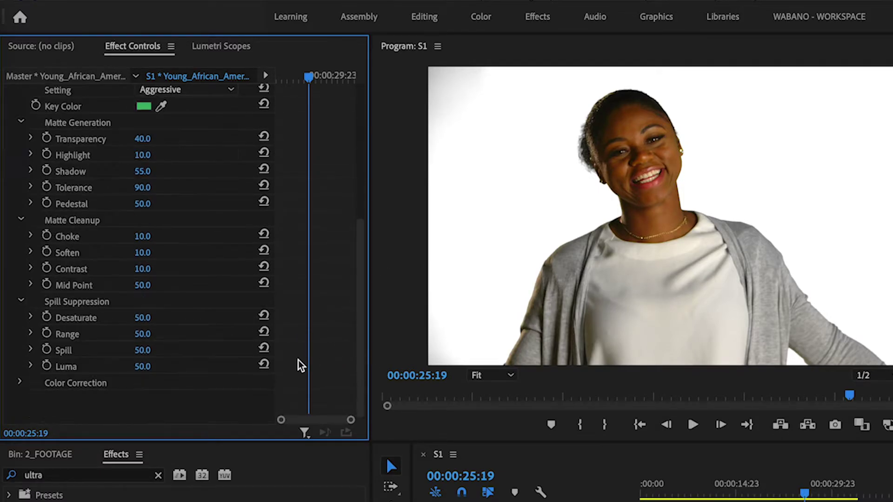
left_click(21, 382)
scroll(321, 193, "down", 3)
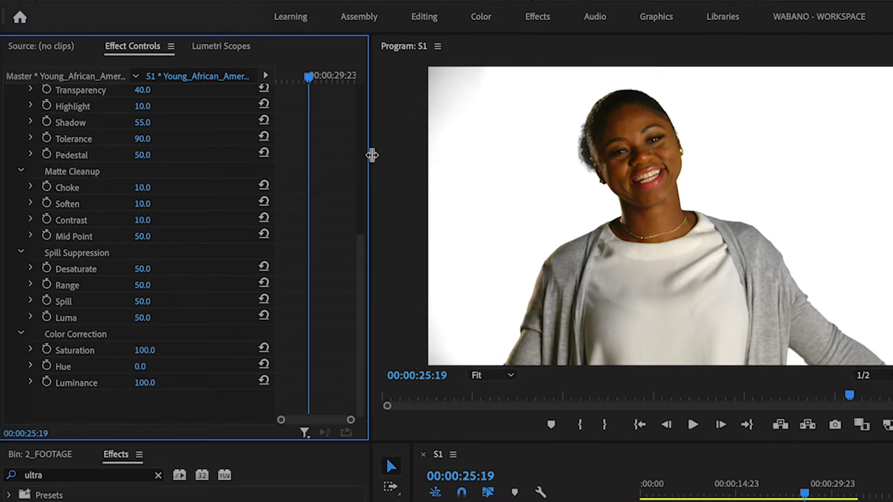
scroll(336, 171, "up", 4)
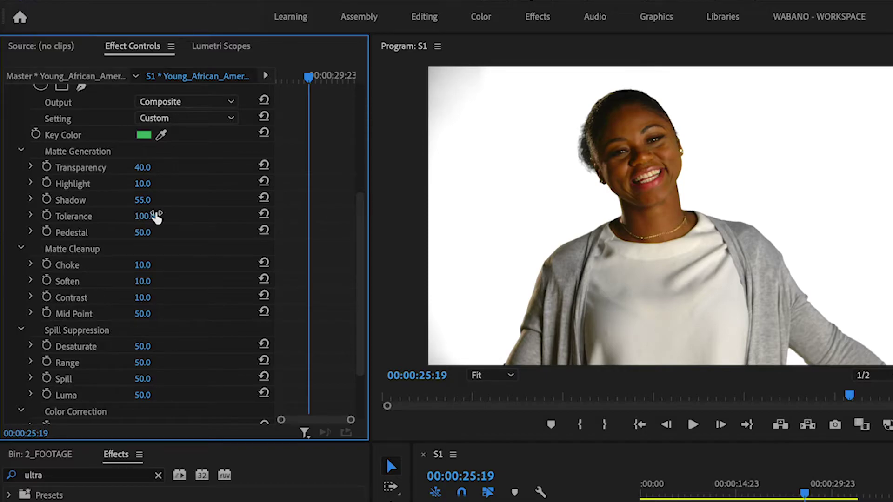
- Raise Pedestal and Mid Point to 100, then play back from 22:01 to review the key
left_click_drag(142, 232, 230, 250)
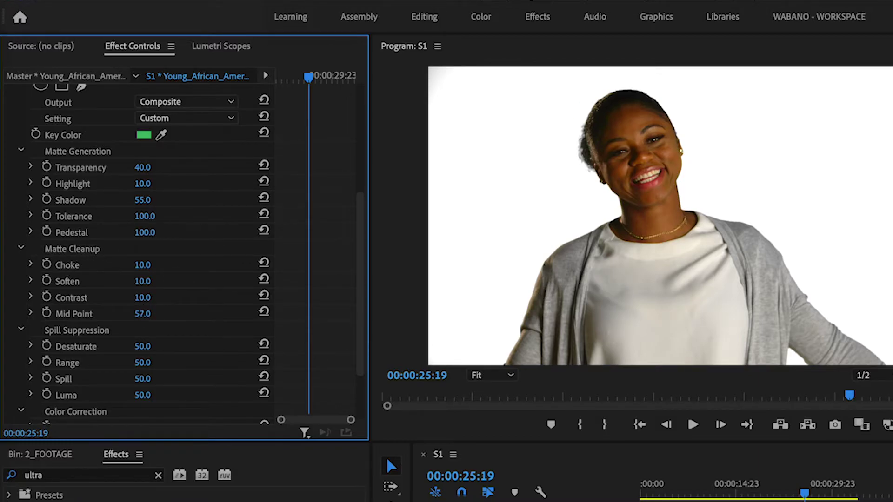
left_click_drag(142, 314, 166, 314)
left_click(786, 497)
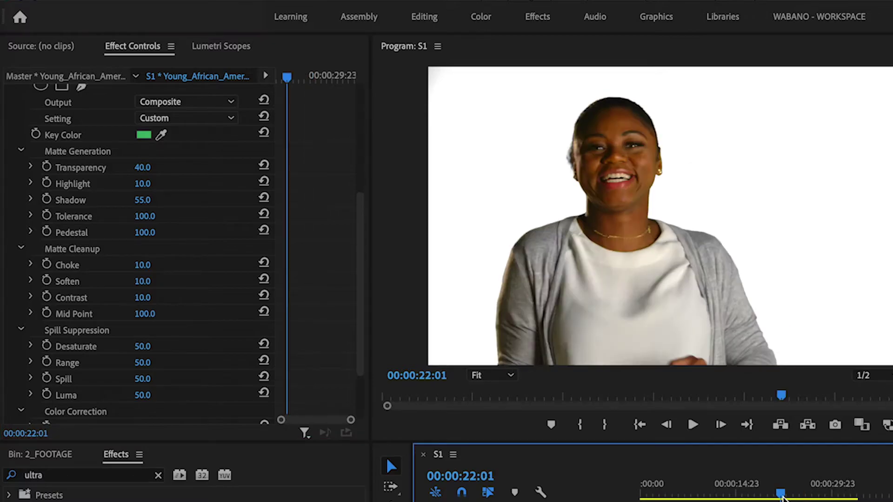
key("space")
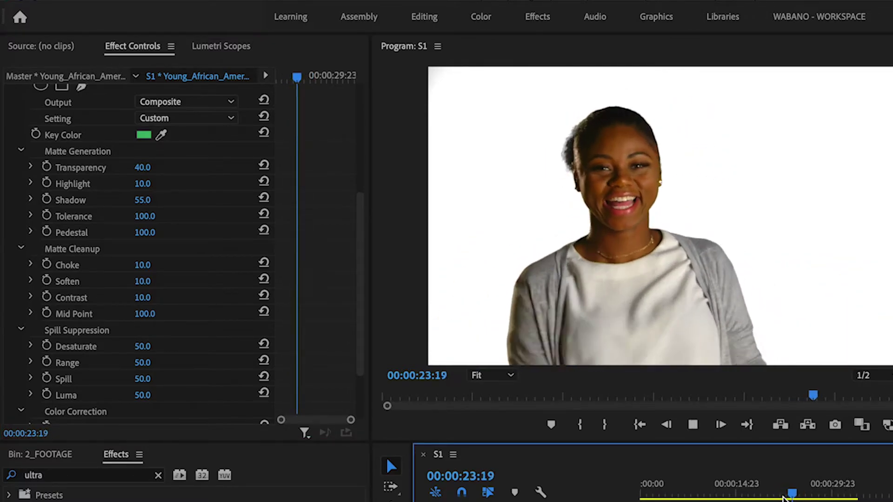
key("space")
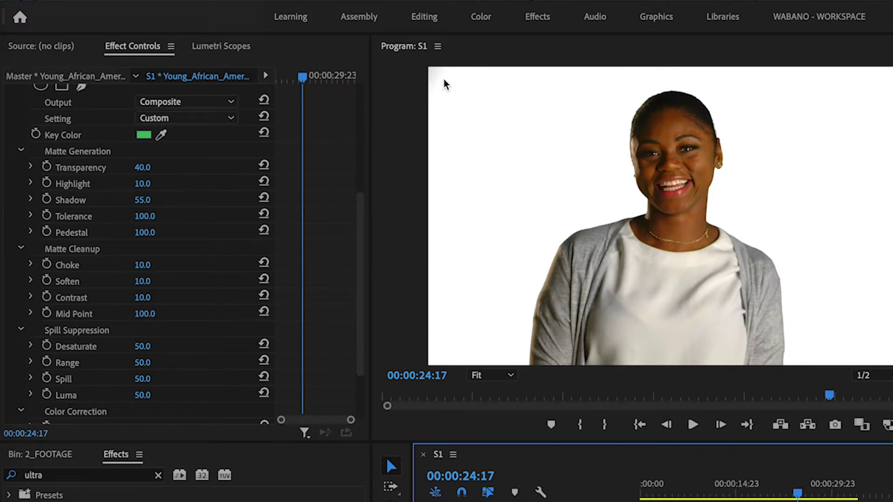
scroll(339, 173, "up", 8)
- Draw a closed pen opacity mask over the frame's top-left corner and set it to Inverted
left_click(340, 174)
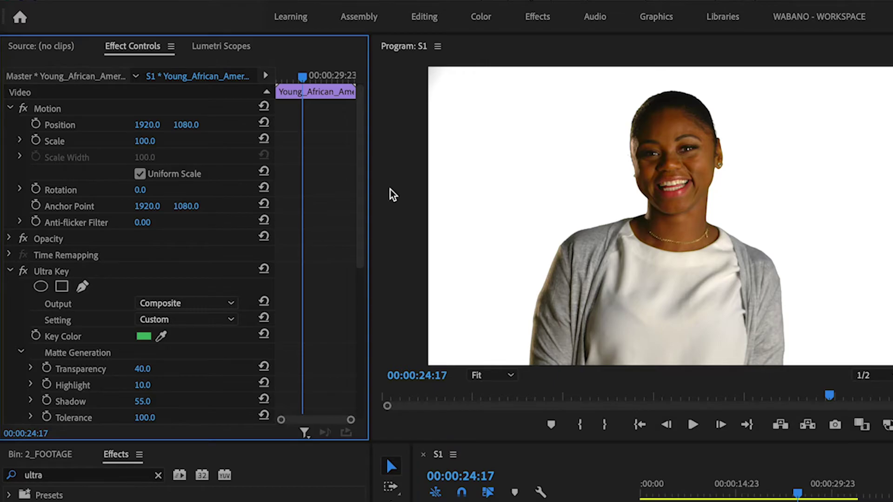
left_click(10, 239)
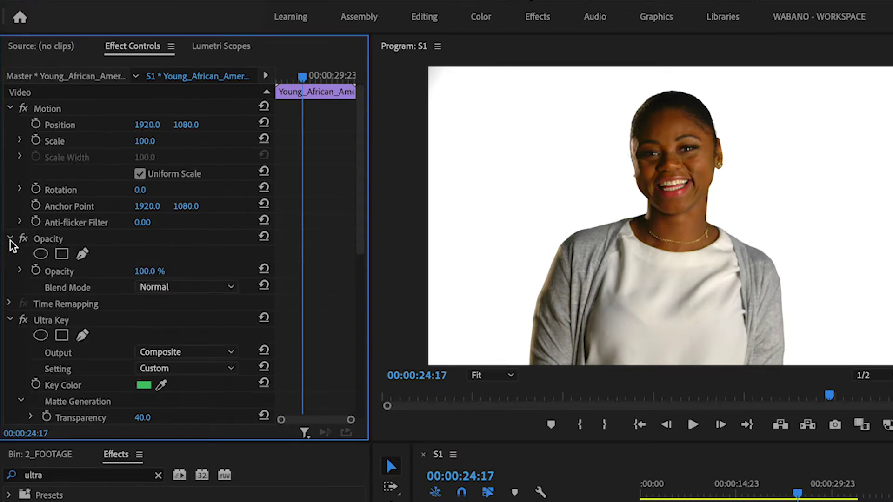
left_click(82, 254)
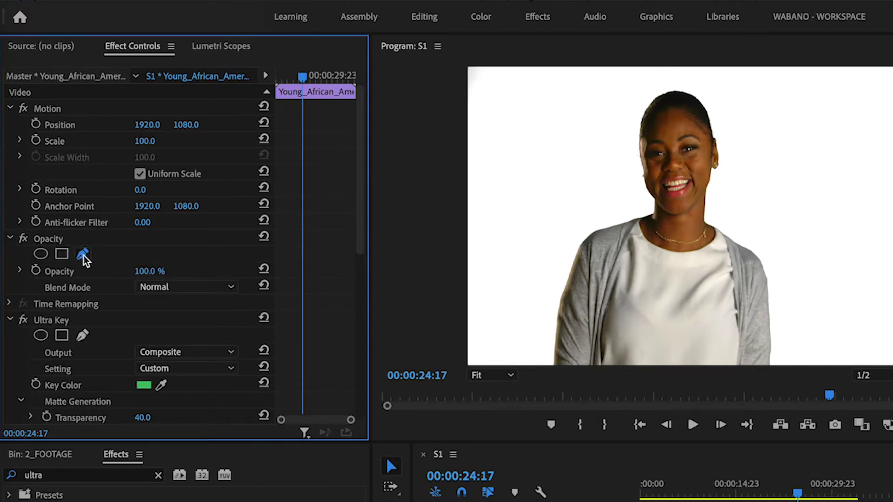
left_click(497, 70)
left_click(503, 68)
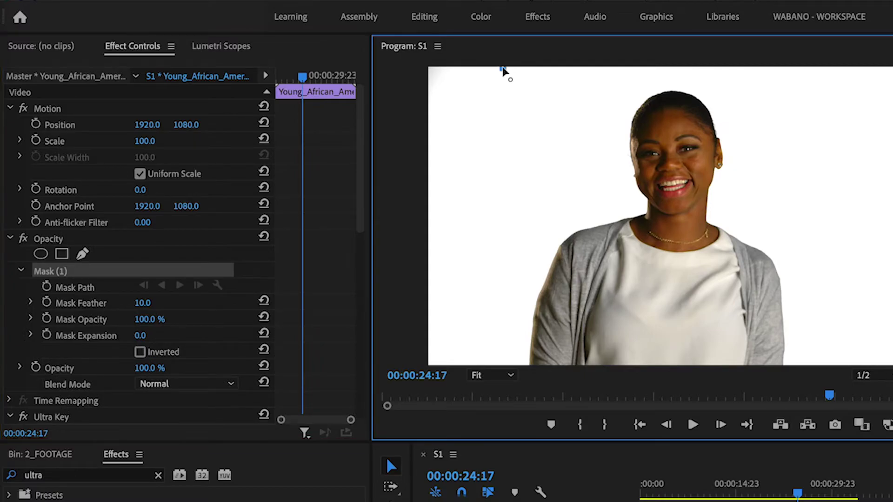
left_click(473, 125)
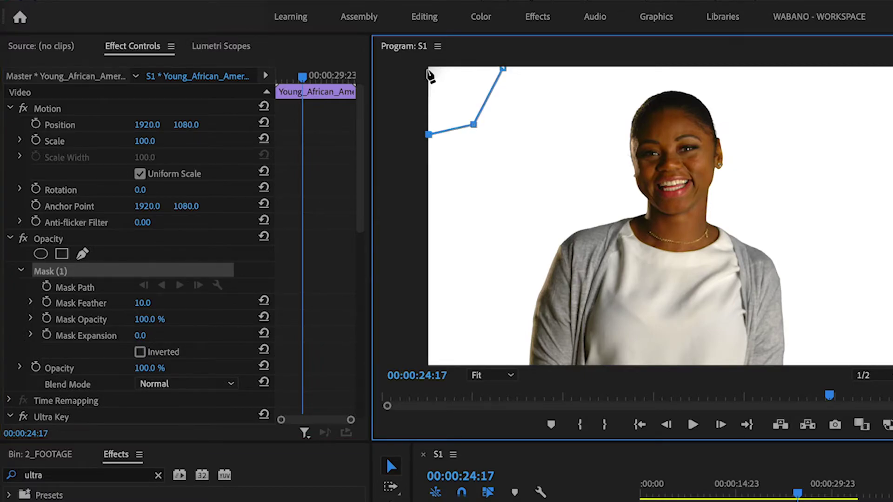
left_click(501, 70)
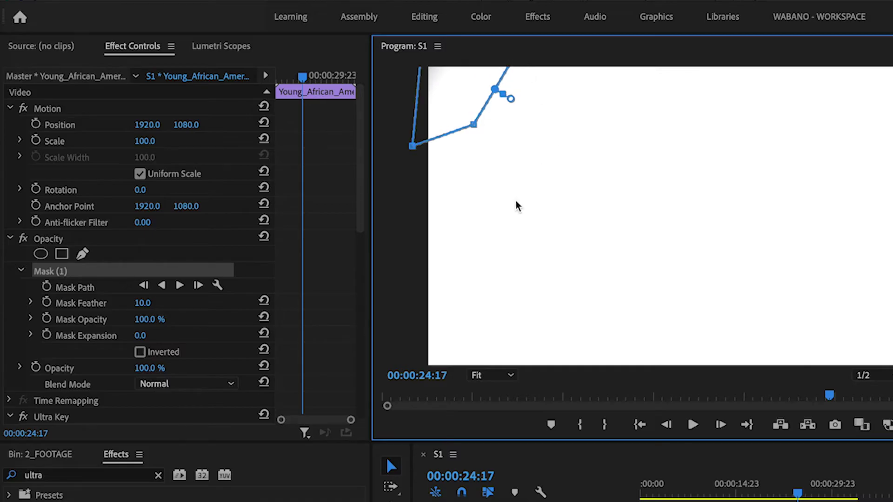
left_click(147, 353)
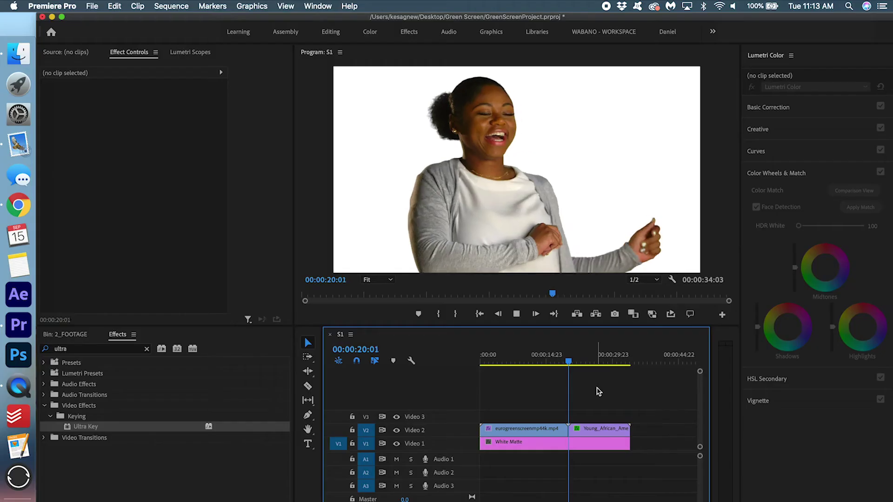